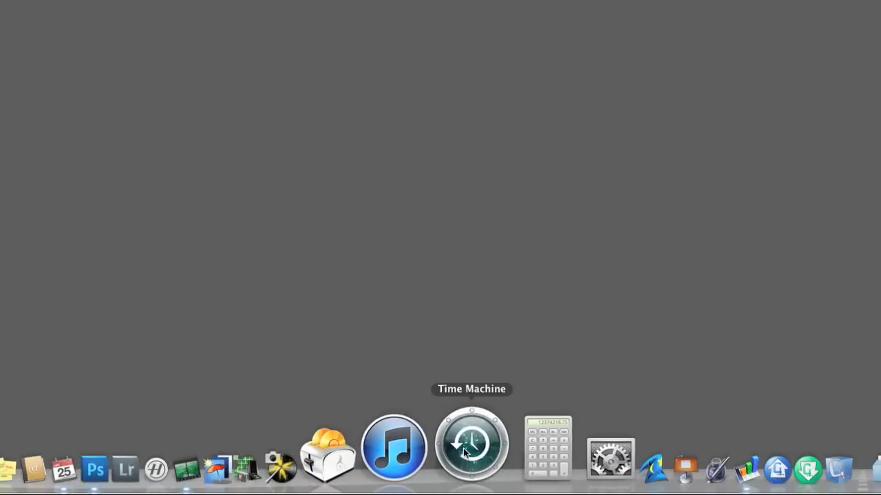
Step: Open the Wacom Tablet pane from System Preferences, letting it restart to load the Intuos3 settings
left_click(529, 444)
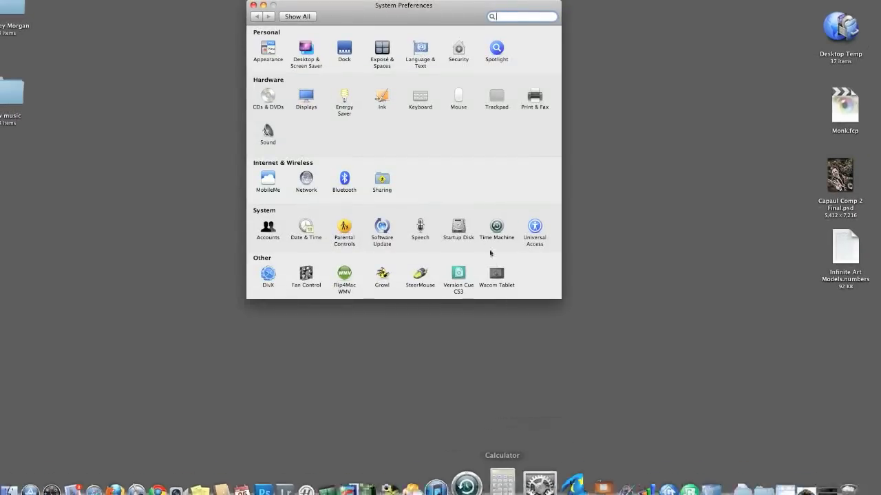
left_click(496, 274)
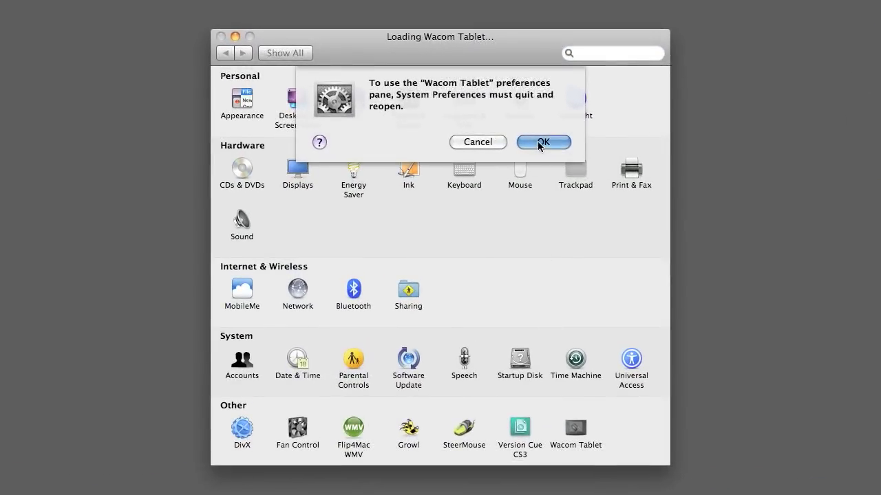
left_click(541, 142)
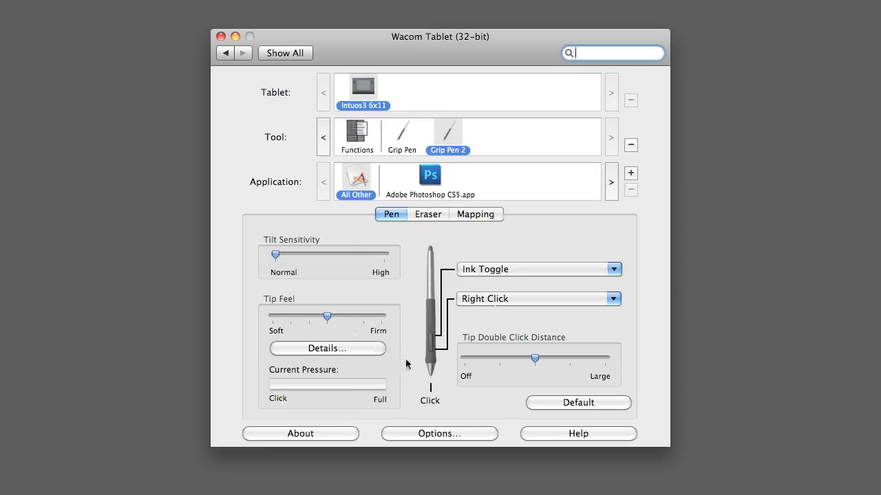
Step: Test pen pressure, then show Grip Pen 2's Photoshop CS5 settings with Double Click and Right Click side buttons
left_click(408, 335)
left_click(397, 139)
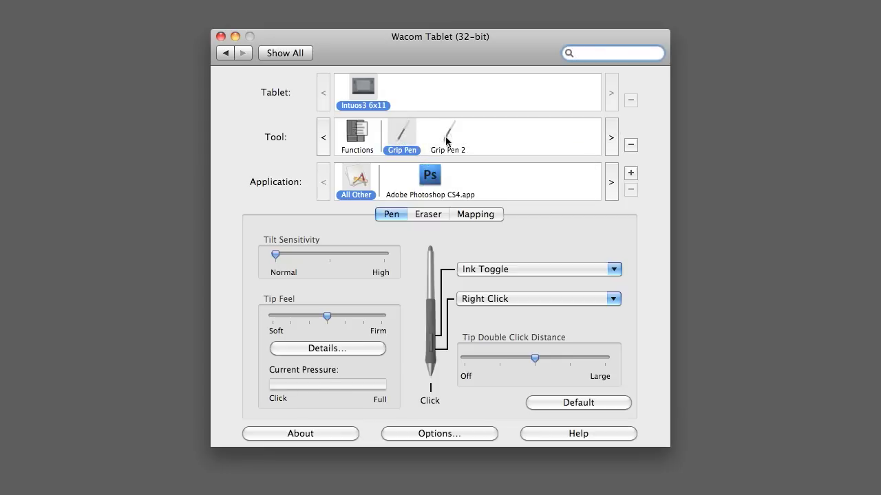
left_click(448, 137)
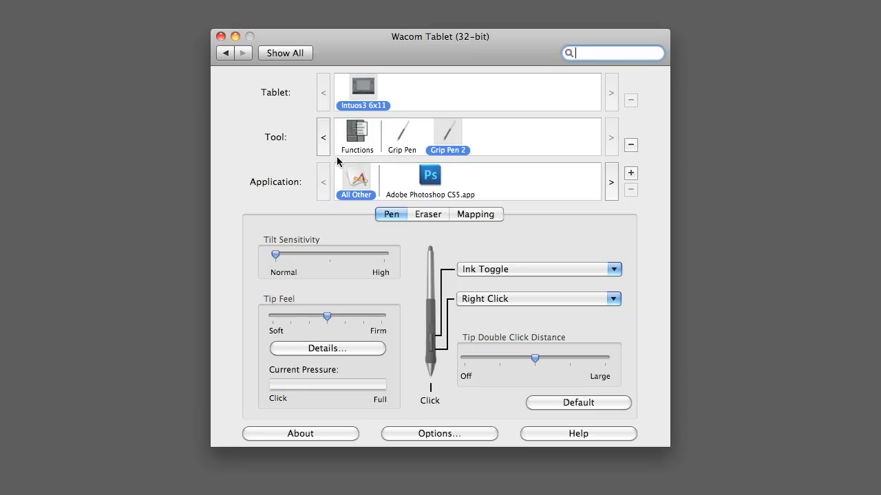
left_click(434, 187)
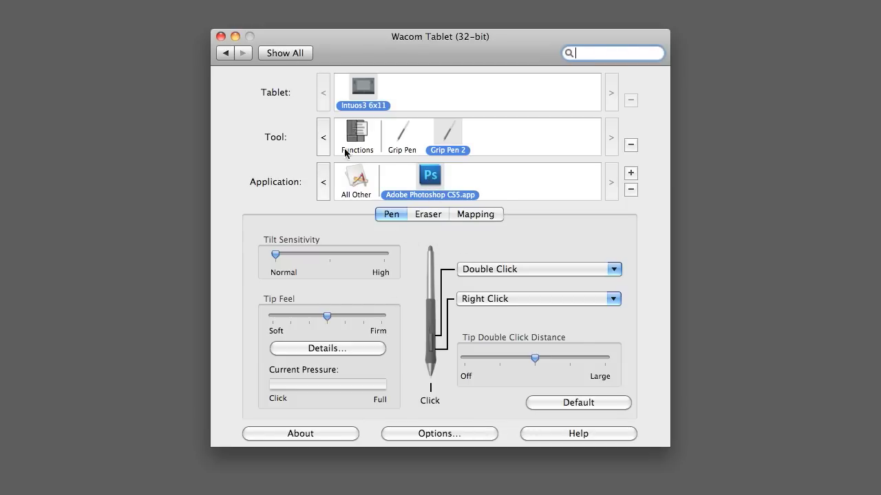
Step: Review the Eraser, Mapping and Photoshop CS4 ExpressKeys settings, then close the Wacom Tablet pane
left_click(436, 216)
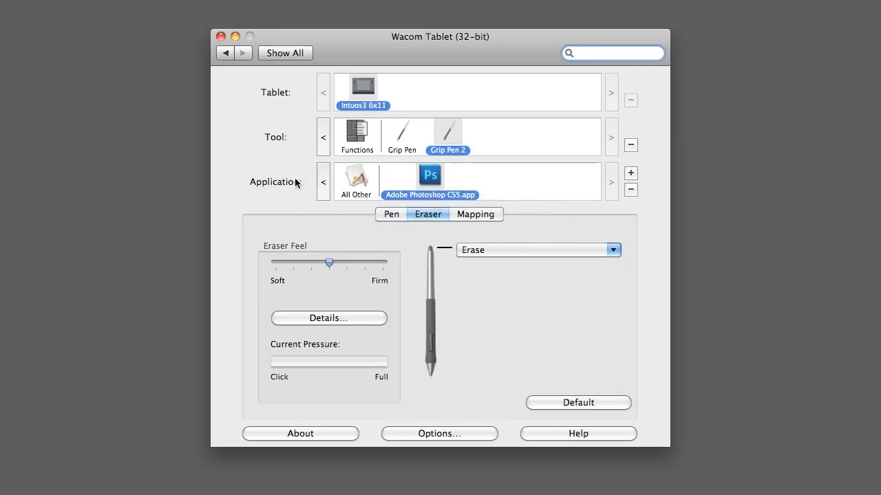
left_click(472, 216)
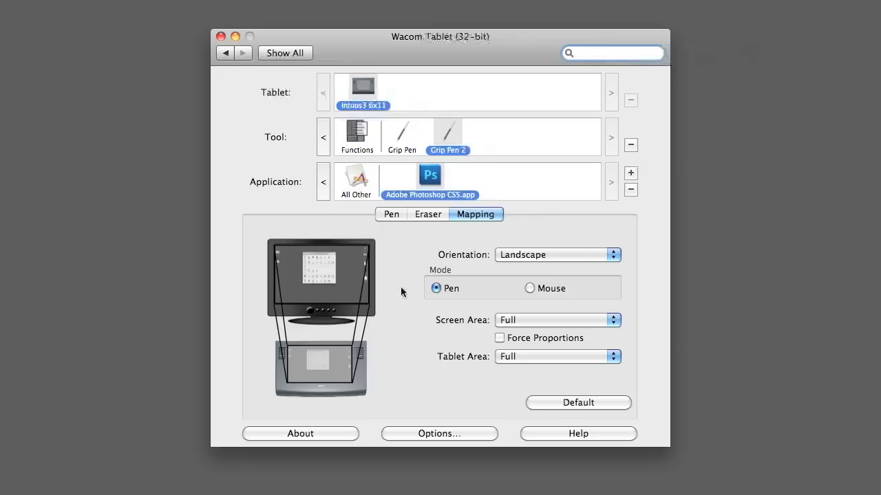
left_click(356, 137)
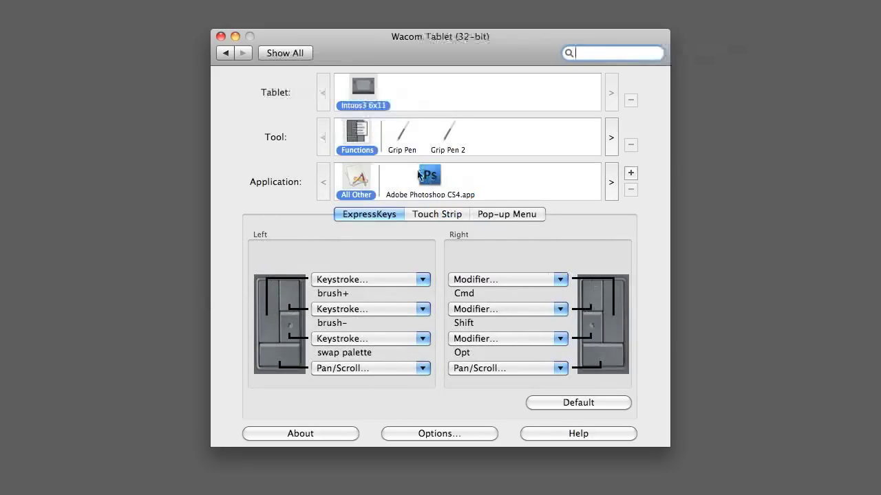
left_click(427, 177)
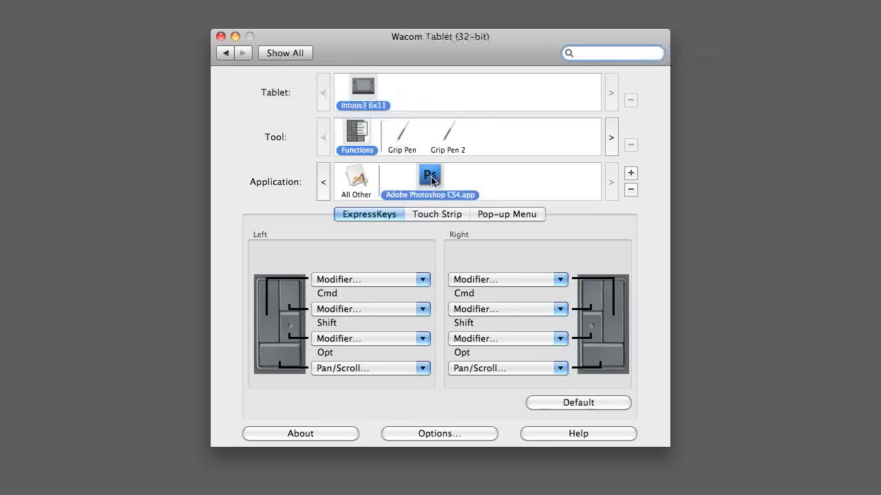
left_click(220, 36)
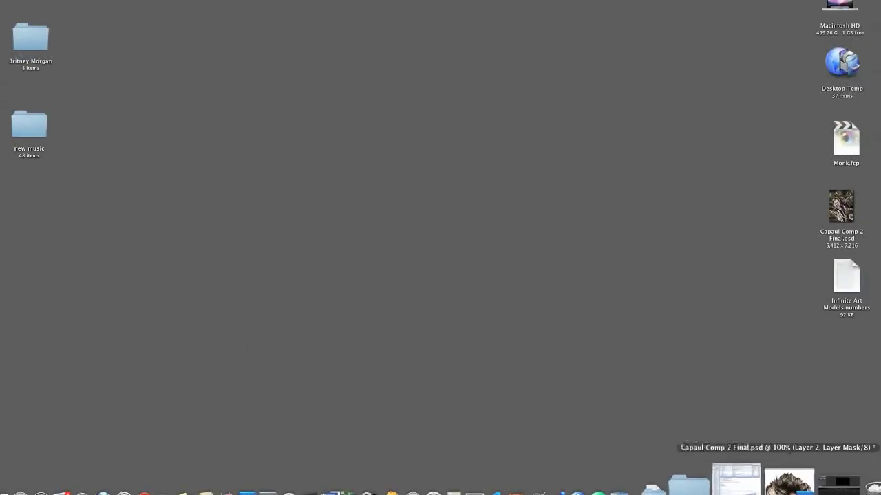
Step: Restore the minimized Capaul Comp 2 Final.psd window from the Dock
left_click(778, 485)
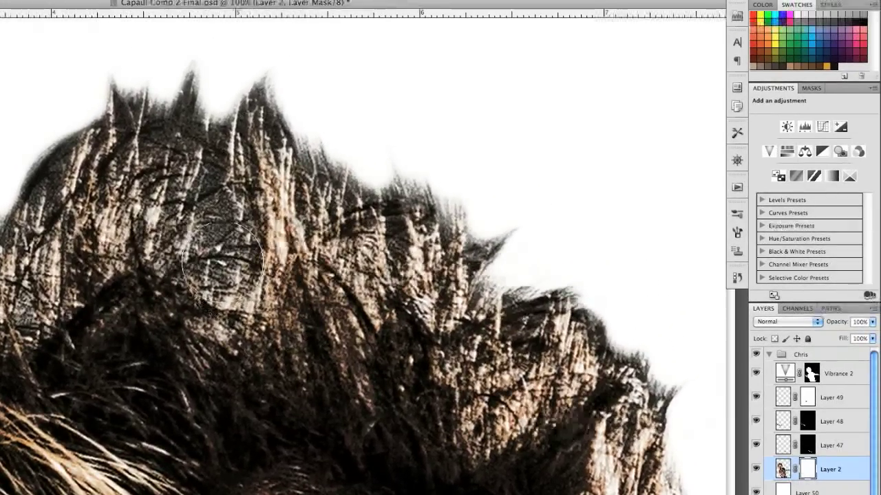
Step: Load the textured 171 brush preset and shrink it to about 114 px
left_click(736, 232)
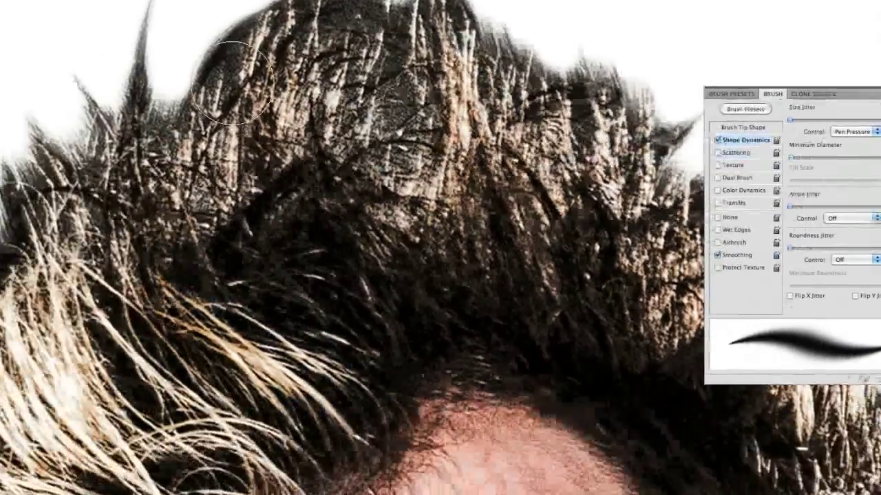
right_click(0, 212)
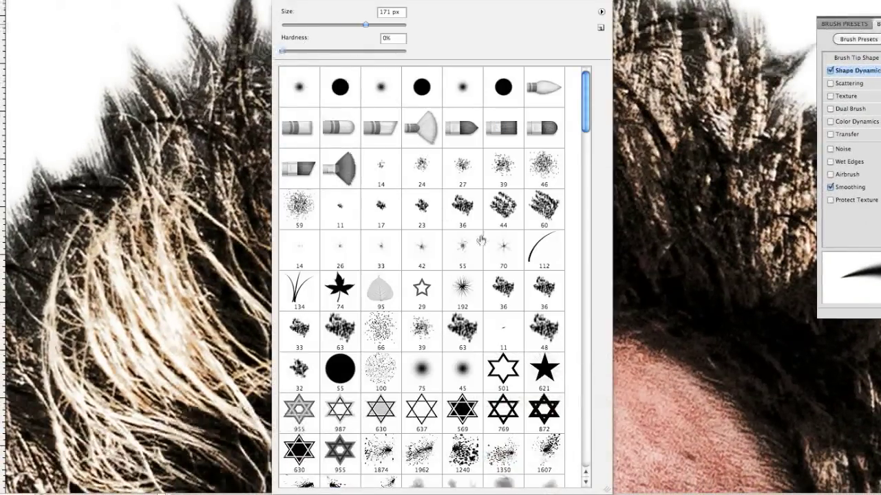
left_click_drag(586, 120, 590, 200)
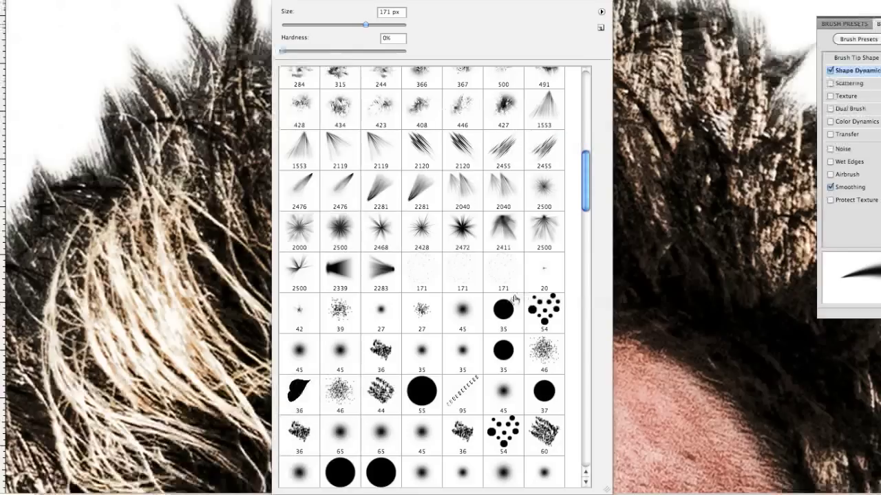
left_click(509, 276)
left_click_drag(366, 25, 347, 25)
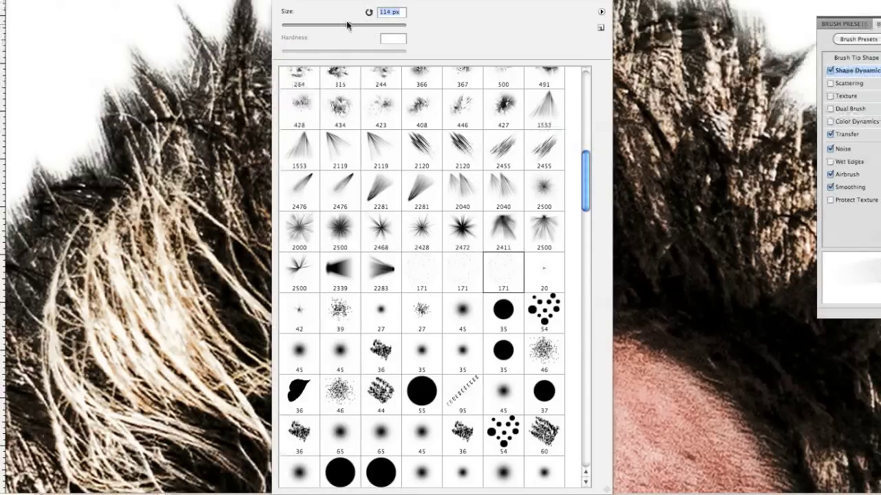
key("Return")
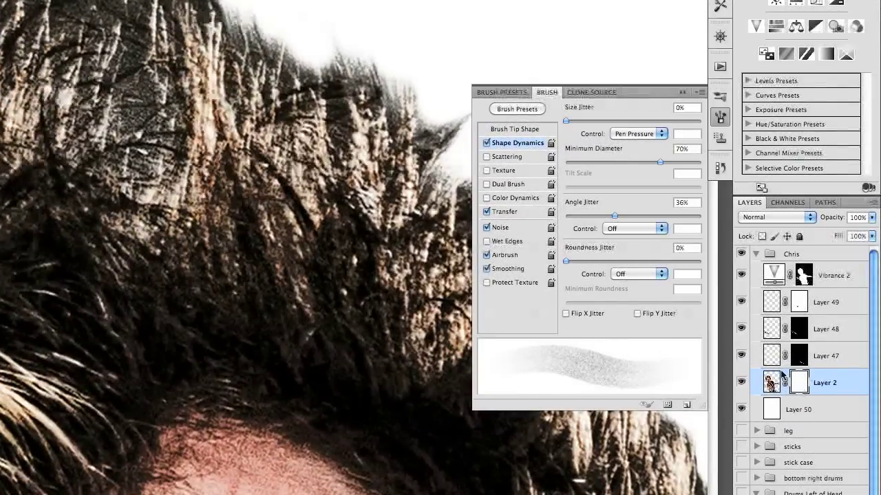
Step: Turn off Shape Dynamics and paint the mask over the hair tips, left strands and left edge
left_click(486, 143)
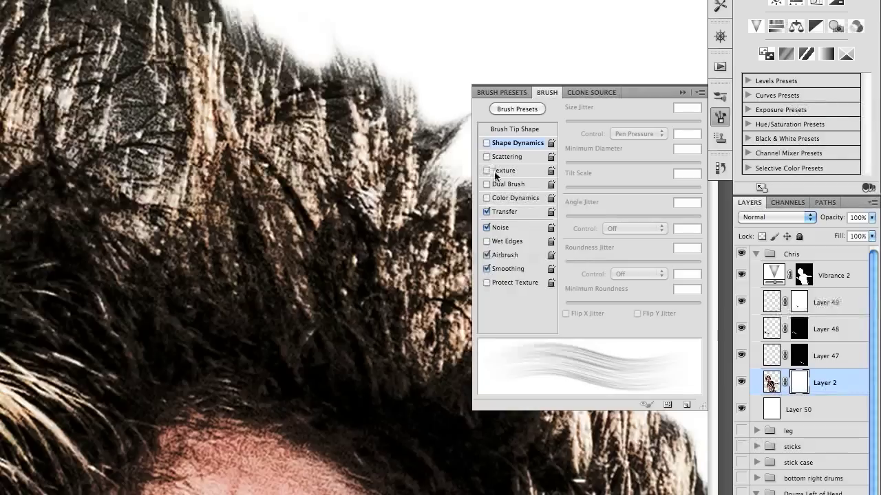
left_click(506, 213)
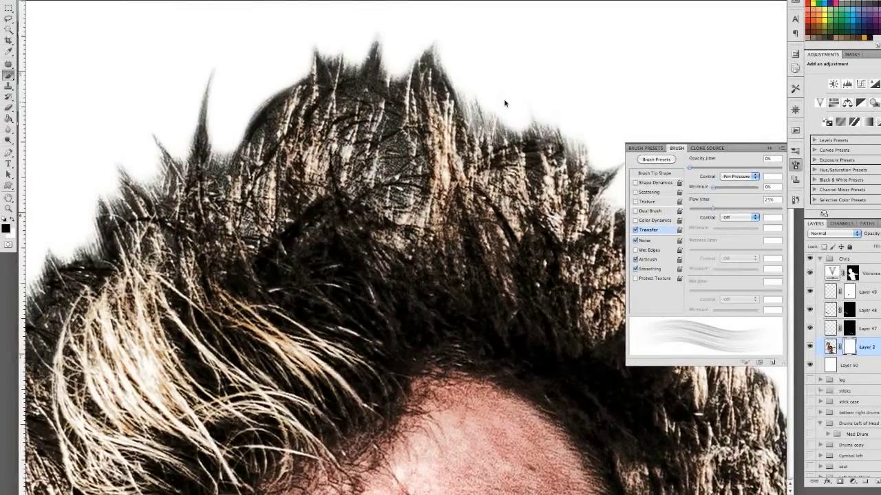
mouse_move(511, 148)
left_mouse_down()
mouse_move(525, 136)
mouse_move(551, 152)
mouse_move(541, 136)
left_mouse_up()
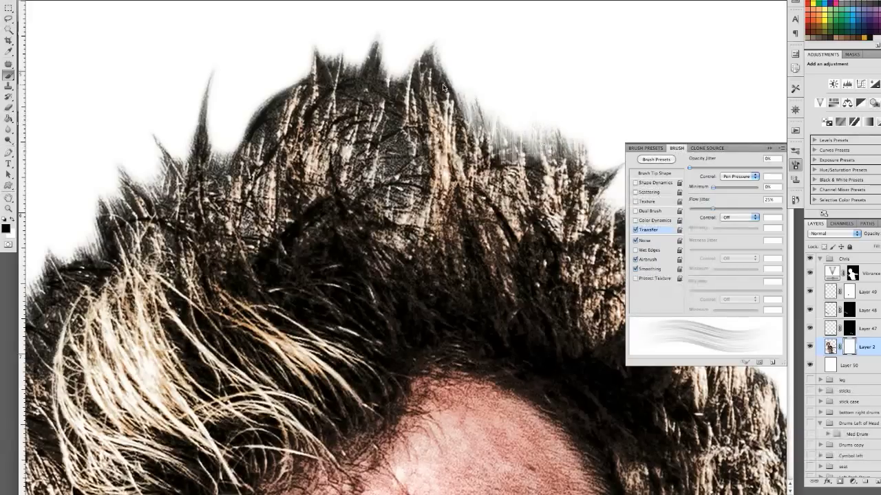
mouse_move(447, 55)
left_mouse_down()
mouse_move(451, 89)
mouse_move(460, 38)
mouse_move(453, 10)
mouse_move(387, 95)
mouse_move(397, 31)
mouse_move(390, 122)
mouse_move(390, 53)
mouse_move(396, 120)
mouse_move(379, 64)
mouse_move(397, 86)
mouse_move(368, 29)
mouse_move(353, 84)
mouse_move(352, 22)
mouse_move(353, 88)
mouse_move(357, 23)
mouse_move(337, 91)
mouse_move(256, 117)
mouse_move(291, 107)
mouse_move(261, 147)
mouse_move(318, 90)
mouse_move(265, 137)
mouse_move(316, 86)
mouse_move(283, 132)
mouse_move(260, 126)
mouse_move(324, 73)
mouse_move(210, 160)
mouse_move(248, 60)
left_mouse_up()
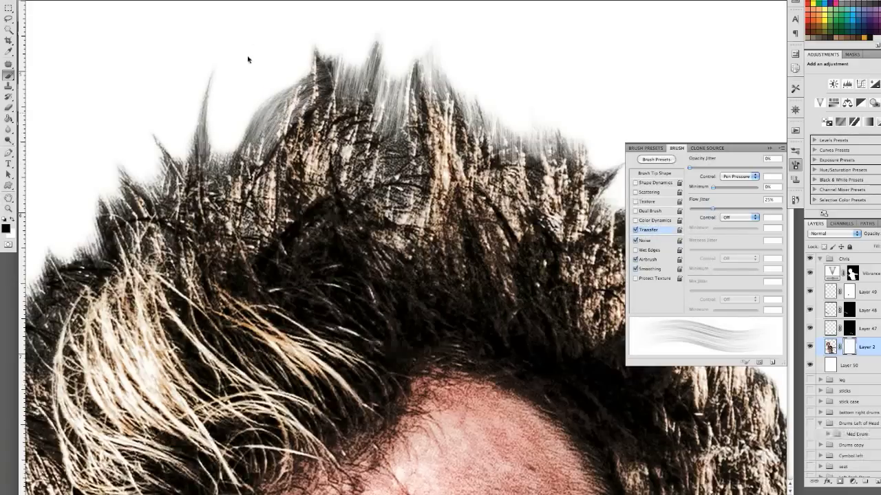
mouse_move(174, 175)
left_mouse_down()
mouse_move(196, 144)
mouse_move(149, 172)
mouse_move(158, 181)
mouse_move(125, 215)
mouse_move(90, 149)
mouse_move(80, 197)
mouse_move(88, 247)
mouse_move(49, 214)
mouse_move(75, 275)
mouse_move(50, 163)
left_mouse_up()
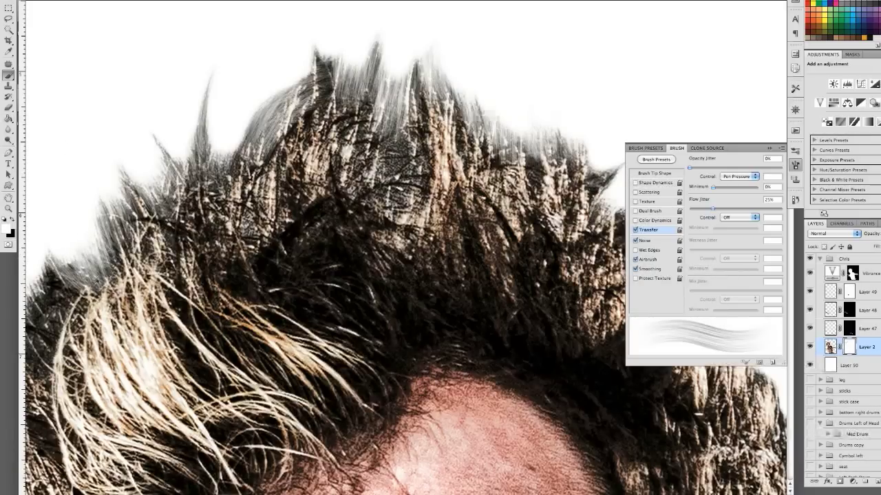
mouse_move(96, 278)
left_mouse_down()
mouse_move(79, 265)
mouse_move(66, 276)
mouse_move(82, 261)
mouse_move(114, 278)
mouse_move(118, 196)
mouse_move(127, 206)
mouse_move(196, 148)
mouse_move(207, 97)
left_mouse_up()
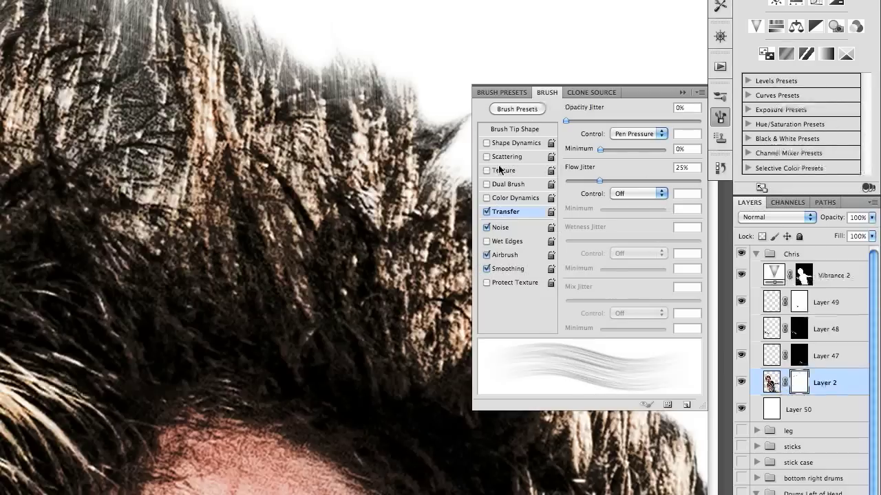
Step: Switch to a soft round brush tip at 156 px diameter
right_click(495, 123)
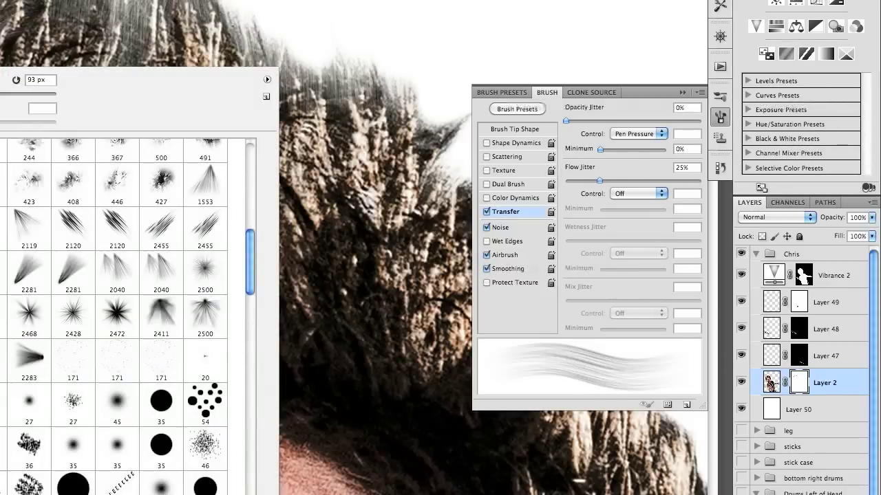
left_click_drag(252, 261, 252, 174)
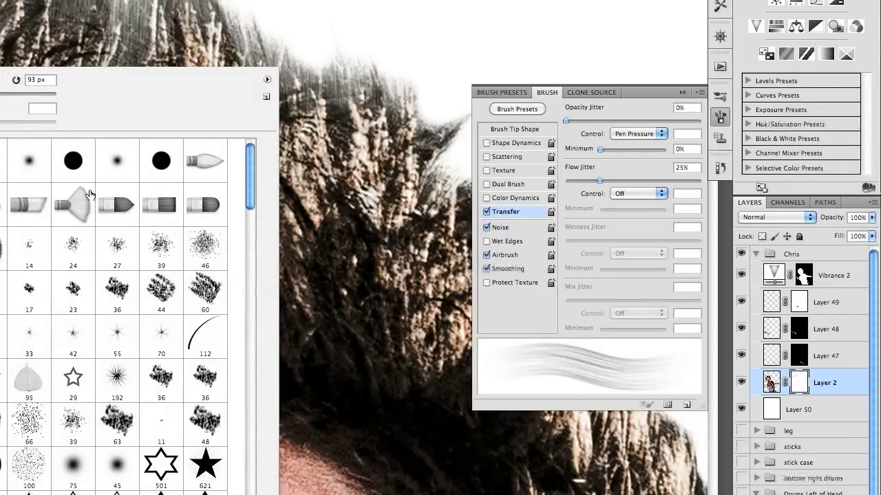
left_click(117, 160)
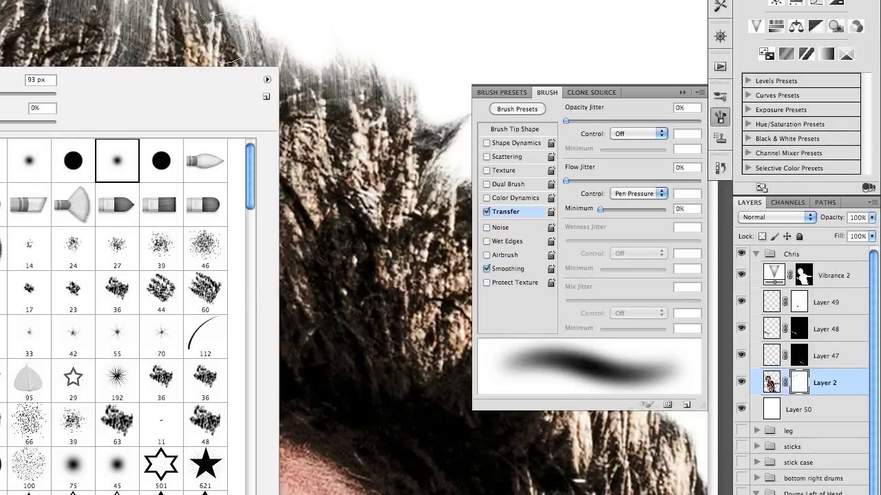
type("156")
key("Return")
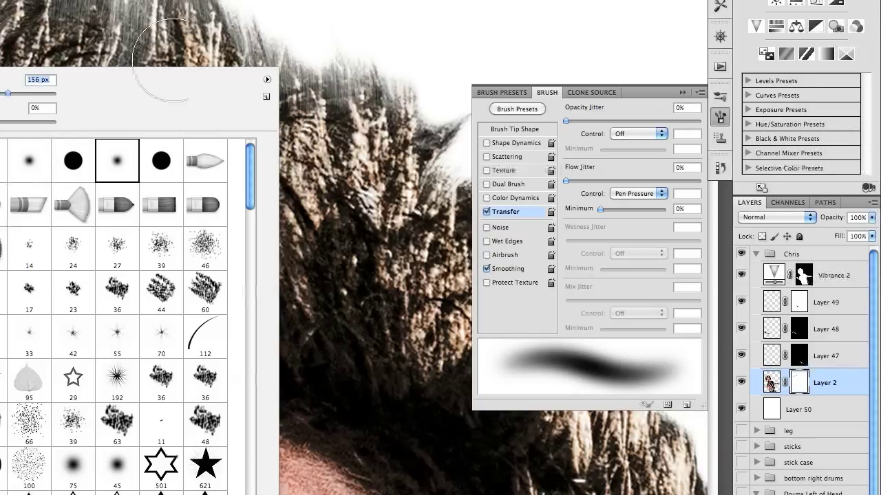
Step: Turn off Transfer and set Shape Dynamics Minimum Diameter to 0% under pen pressure
left_click(495, 143)
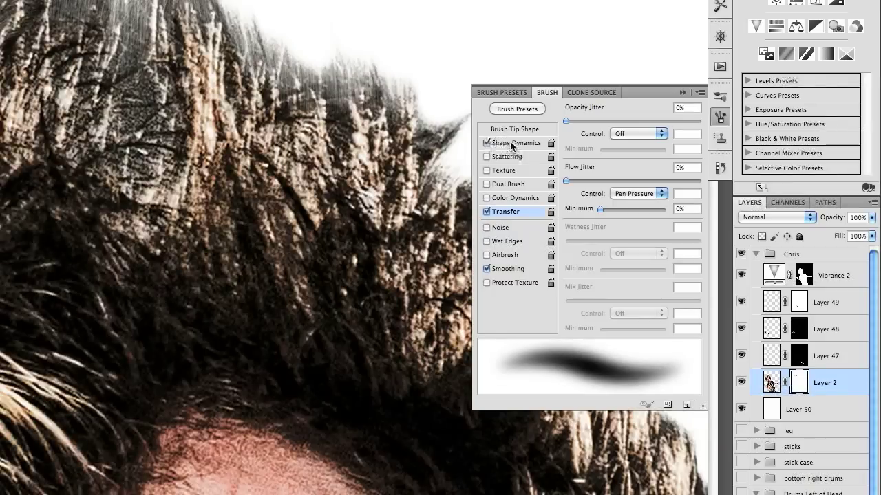
left_click(488, 213)
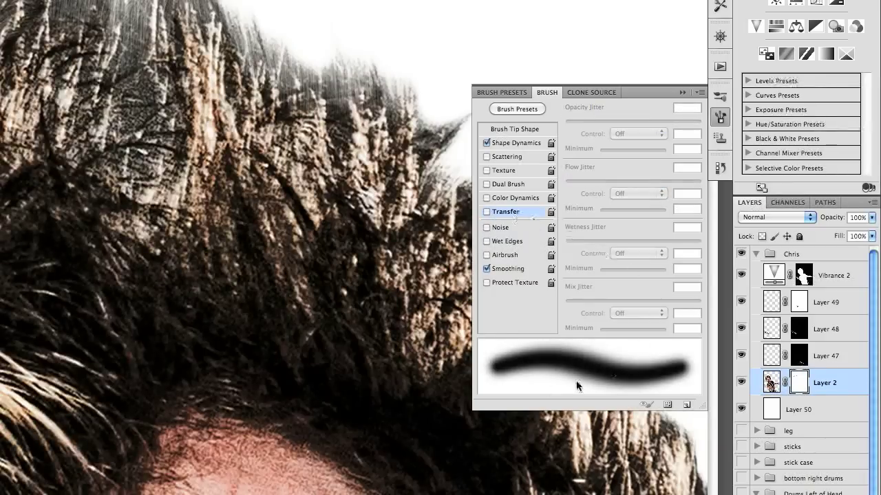
left_click(512, 142)
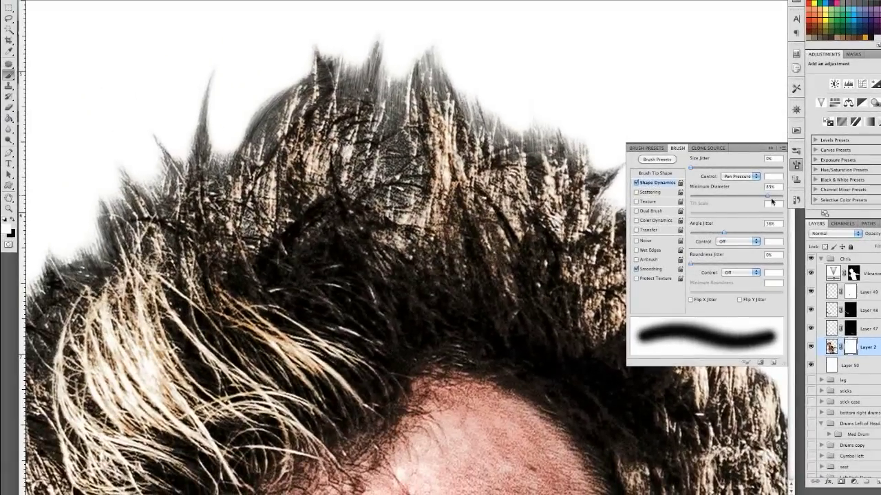
left_click_drag(734, 189, 664, 189)
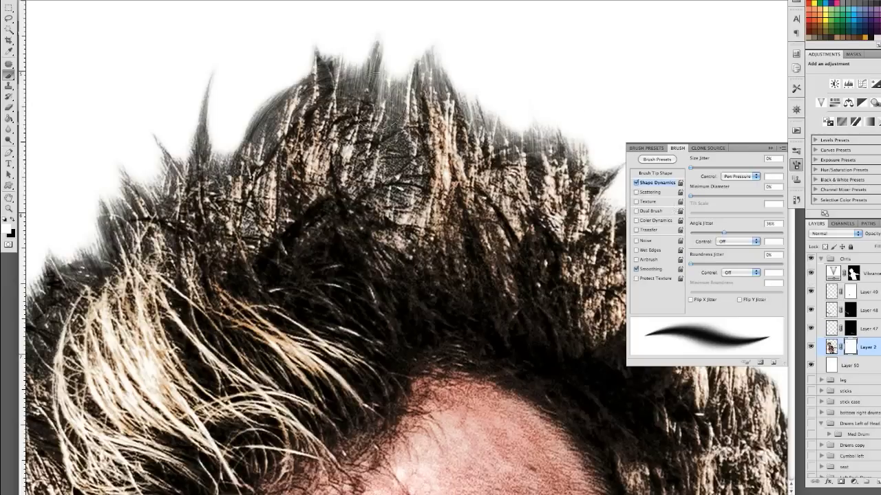
Step: Paint three test dabs on the spiky hair, then undo them all
left_click(390, 146)
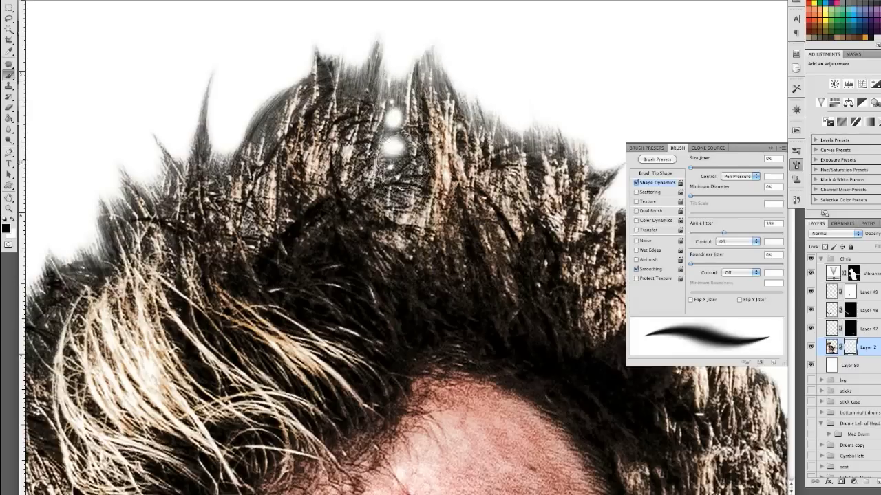
left_click(390, 166)
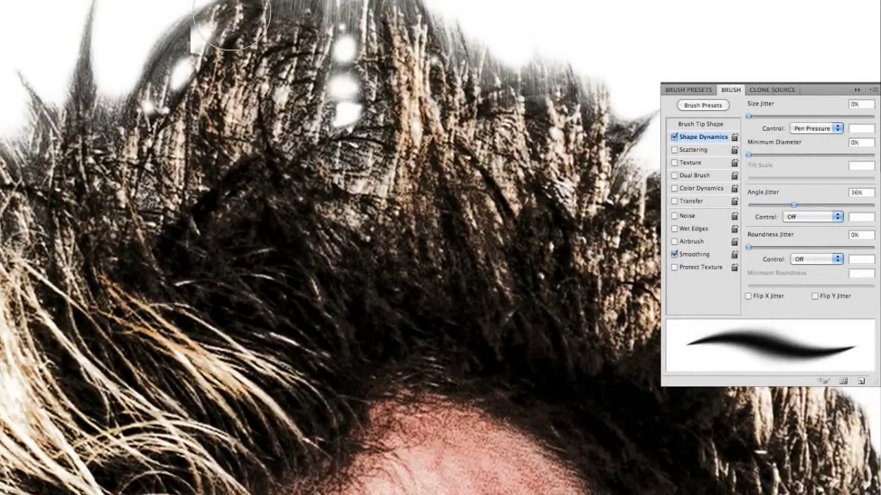
left_click(341, 174)
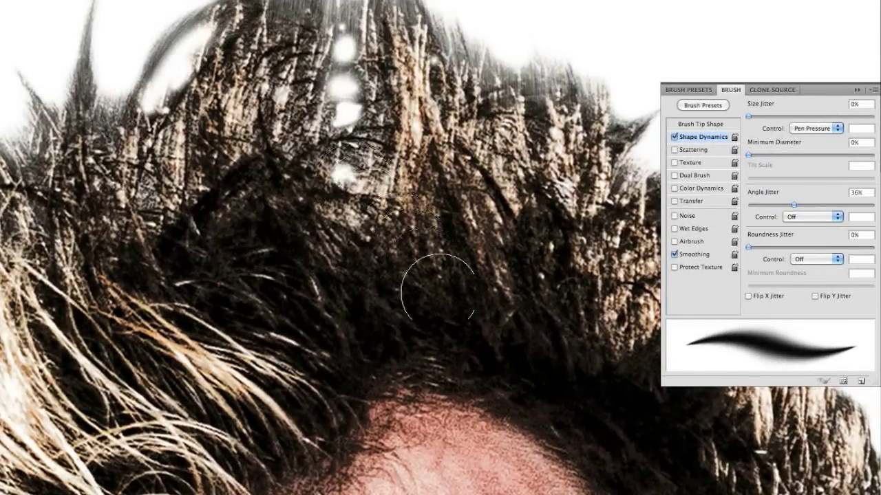
key("ctrl+alt+z")
key("ctrl+alt+z")
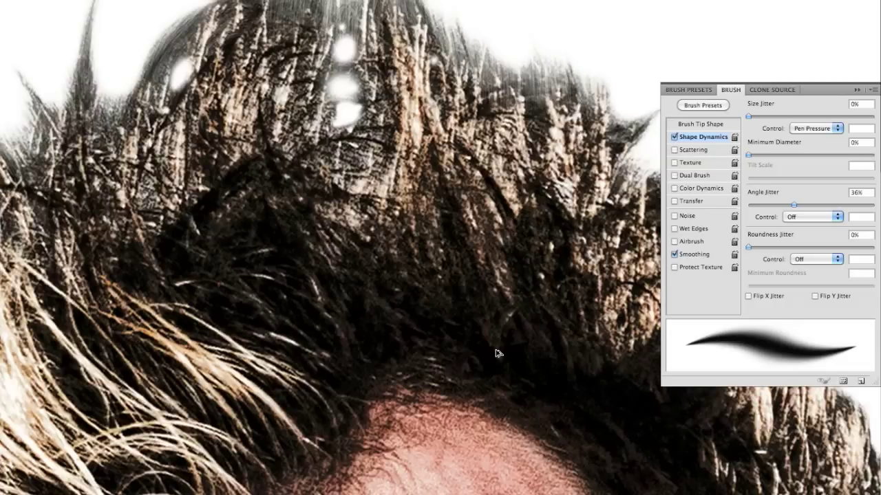
key("ctrl+alt+z")
key("ctrl+alt+z")
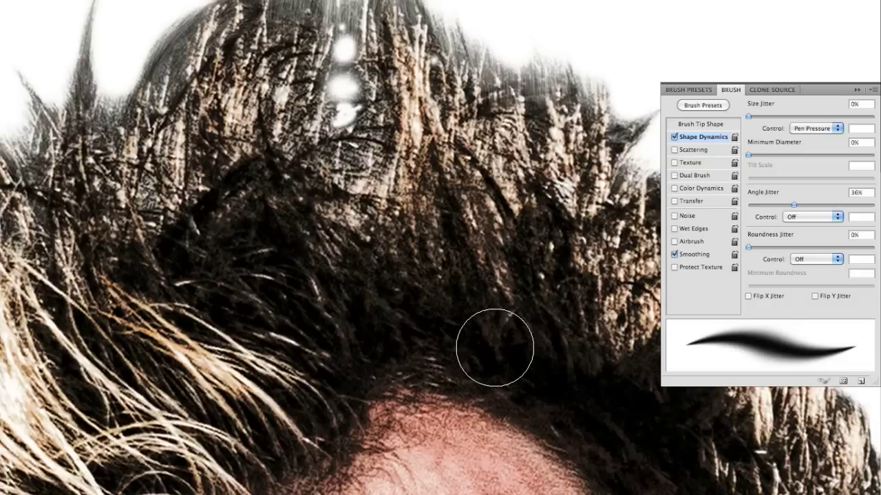
key("ctrl+alt+z")
key("ctrl+alt+z")
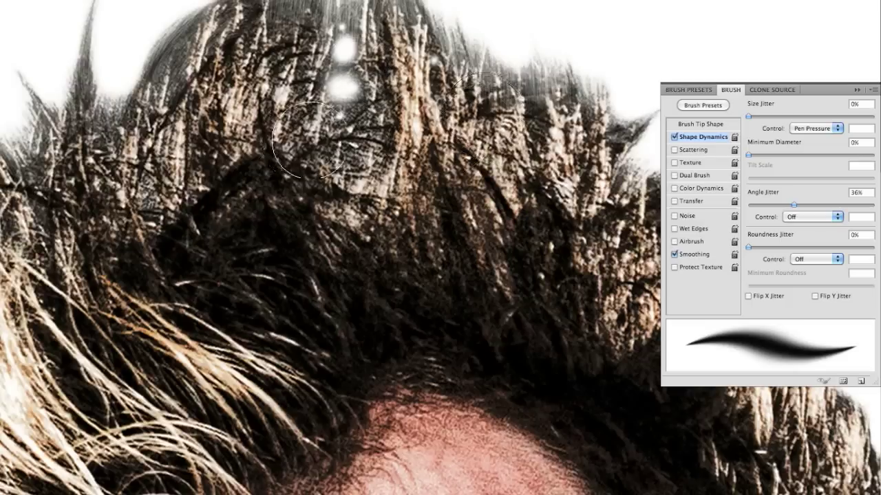
key("ctrl+alt+z")
key("ctrl+alt+z")
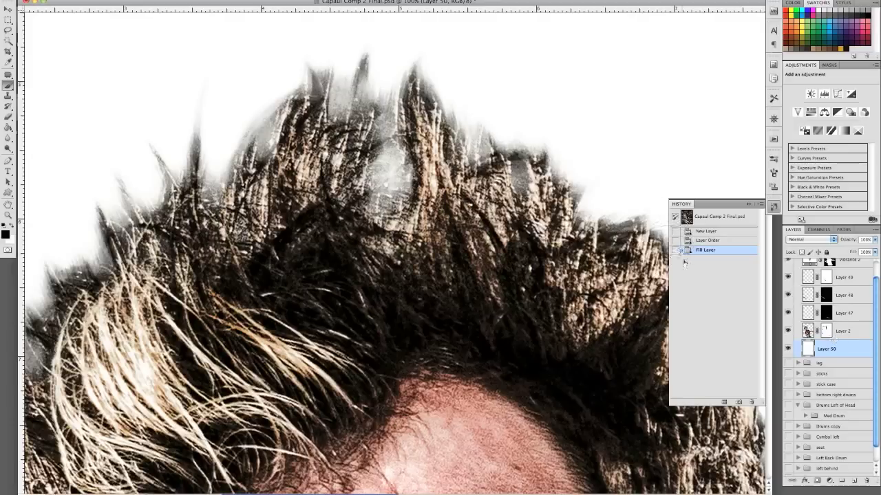
Step: Hide white Layer 50, collapse the Chris group, make all layer groups visible, and zoom to fit
left_click(788, 349)
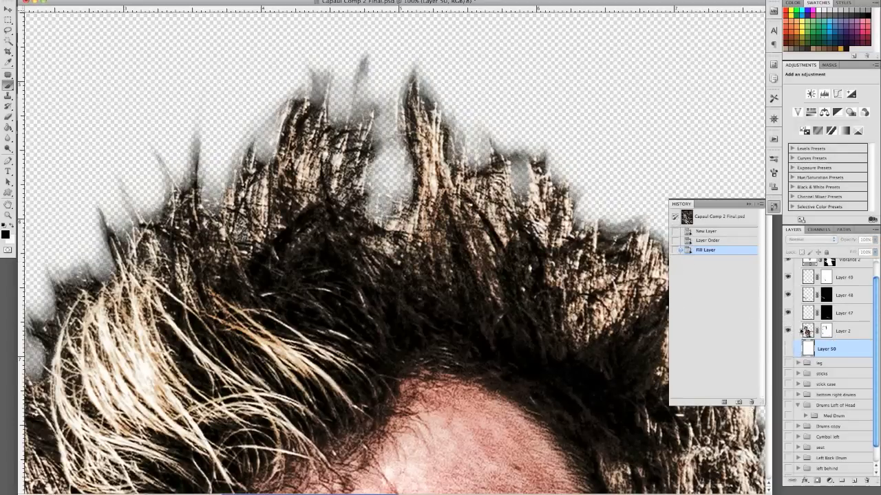
scroll(876, 362, "up", 2)
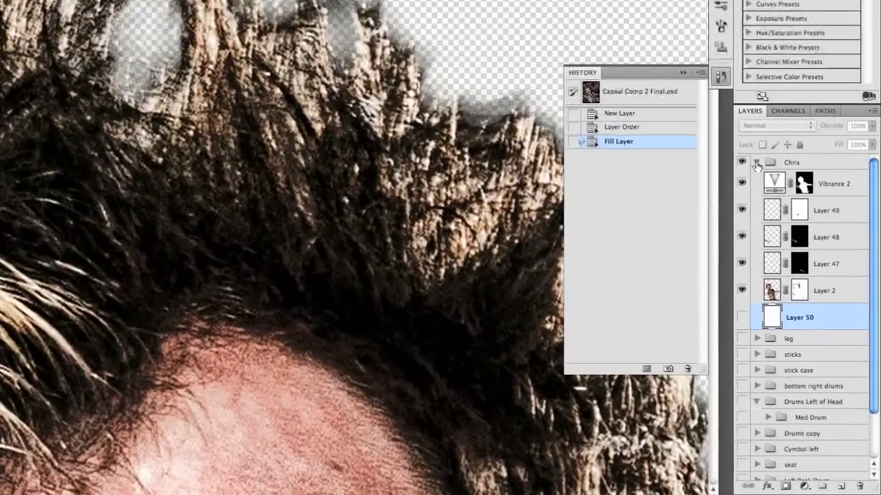
left_click(757, 163)
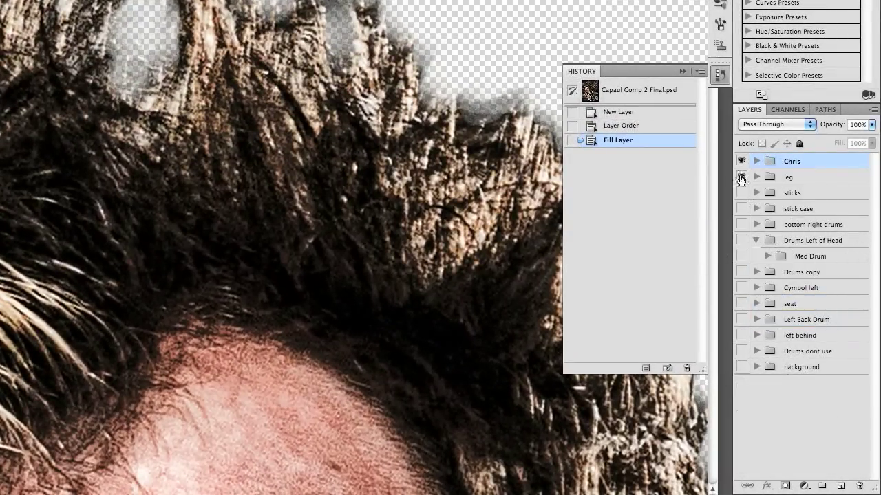
left_click_drag(741, 178, 743, 370)
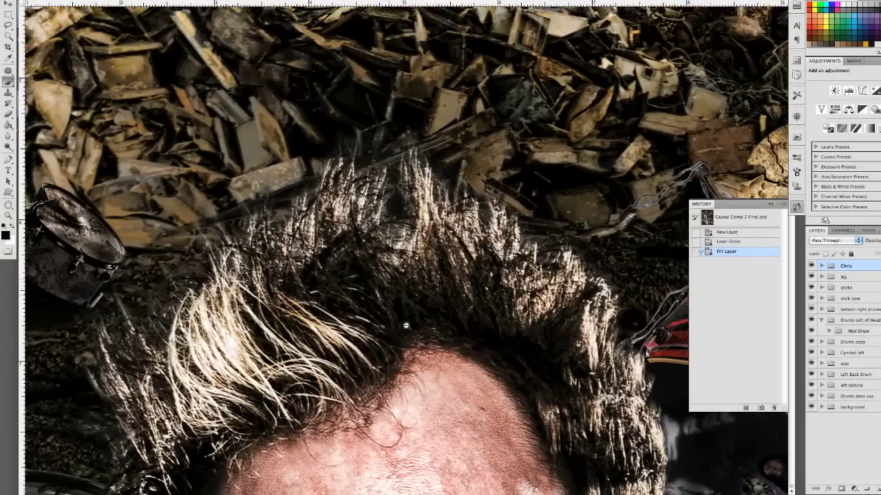
scroll(406, 326, "down", 3)
key("ctrl+minus")
key("ctrl+minus")
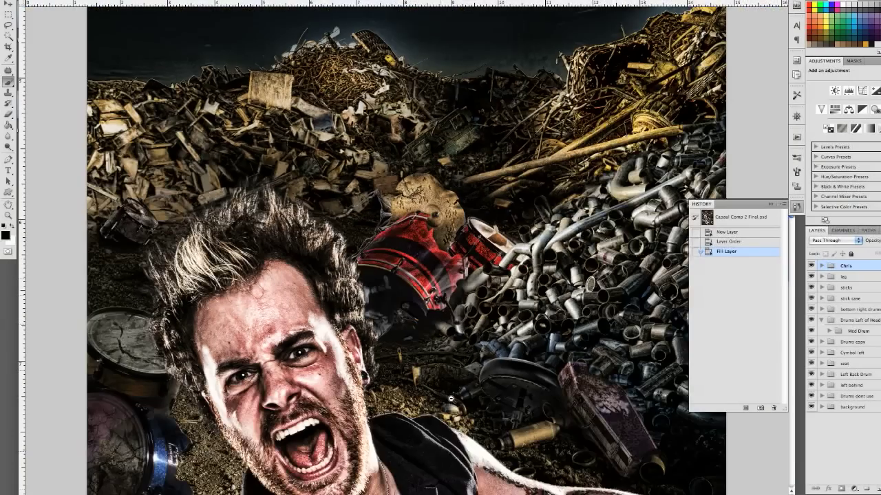
key("ctrl+minus")
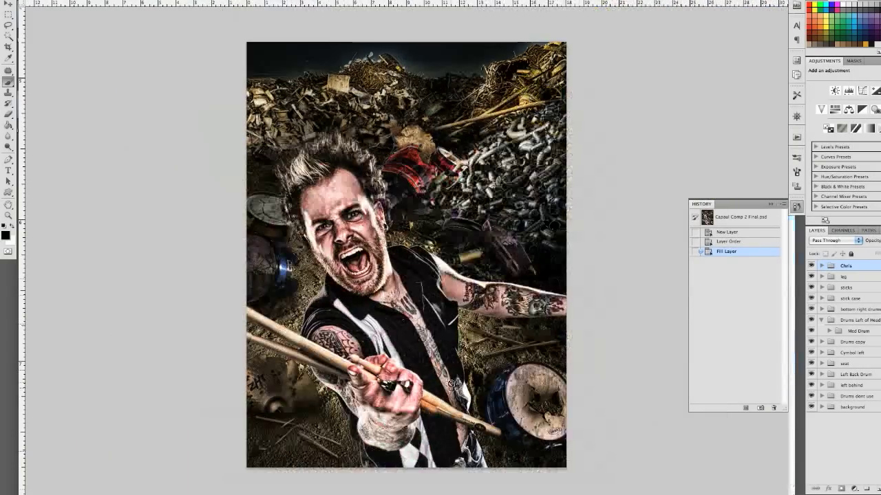
key("ctrl+alt+0")
Step: Hide the junkyard background layer, dismiss the brush alert, and pan across the drum and drumsticks
left_click_drag(757, 482, 538, 264)
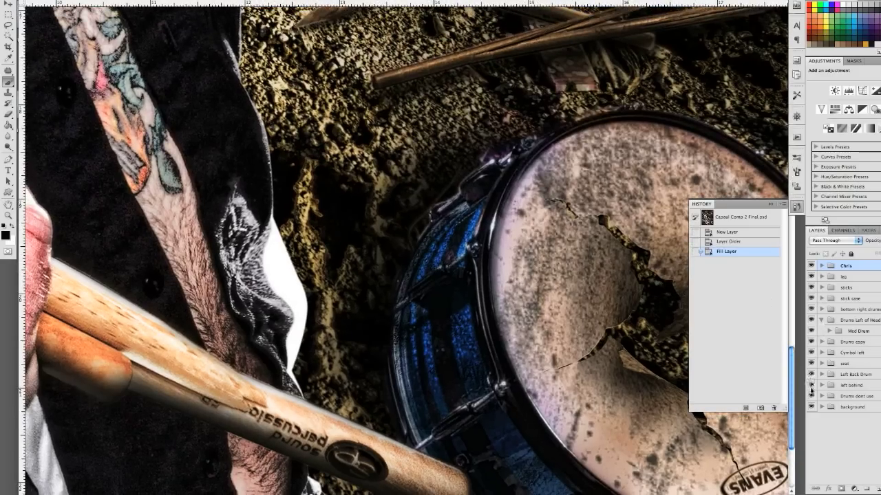
left_click(811, 408)
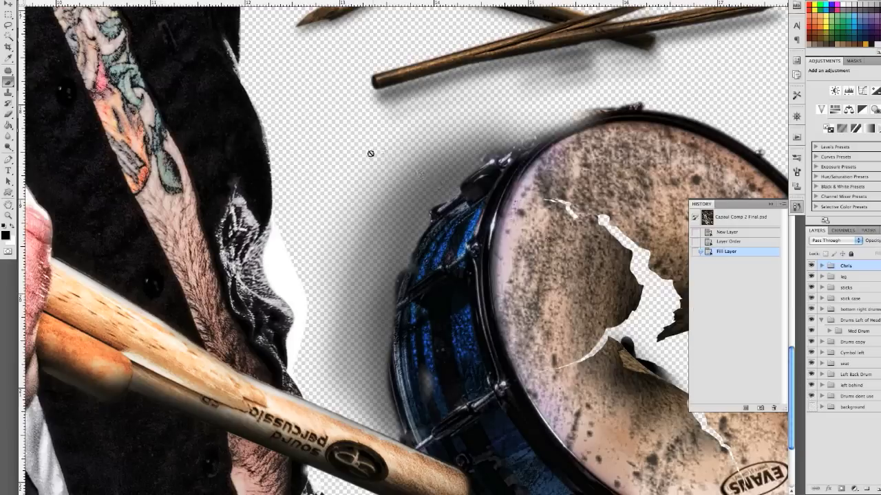
left_click(348, 366)
left_click(524, 137)
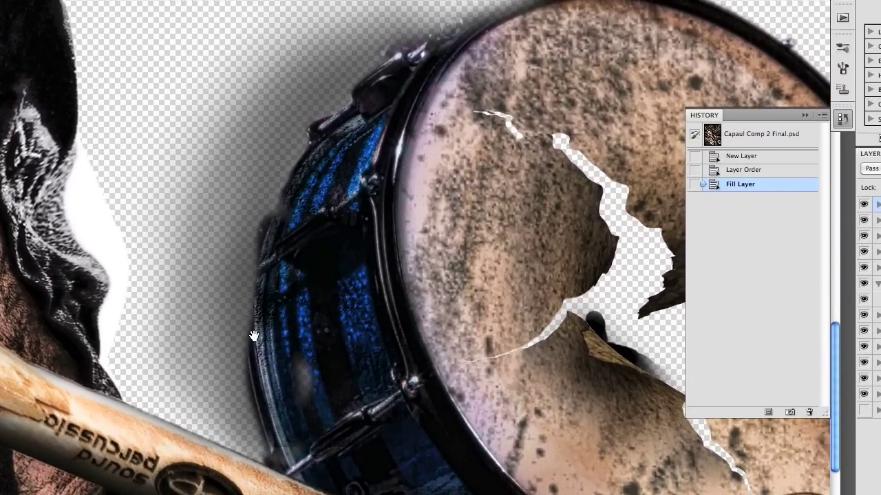
left_click_drag(307, 44, 238, 362)
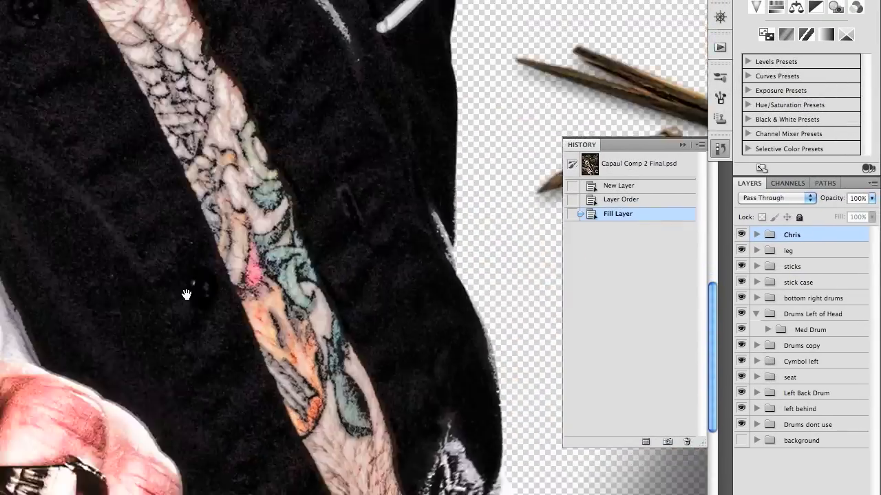